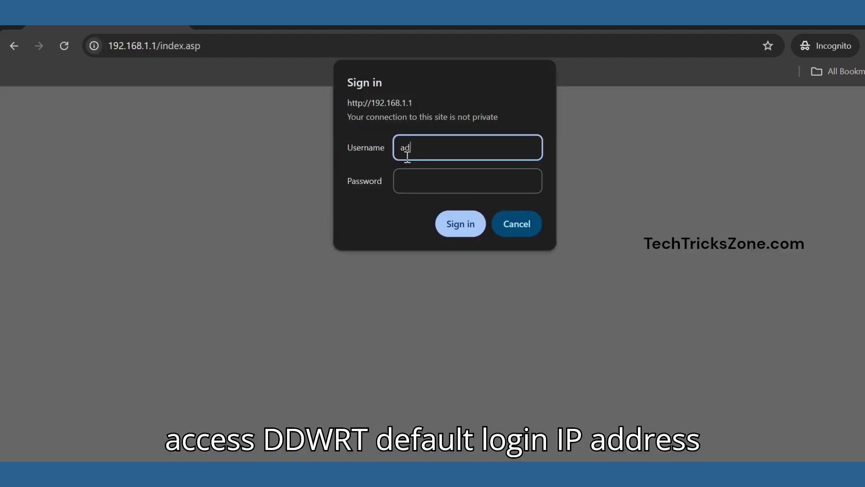
Log in to the router with the administrator username and password.
{"action": "type", "text": "in"}
{"action": "key", "text": "Tab"}
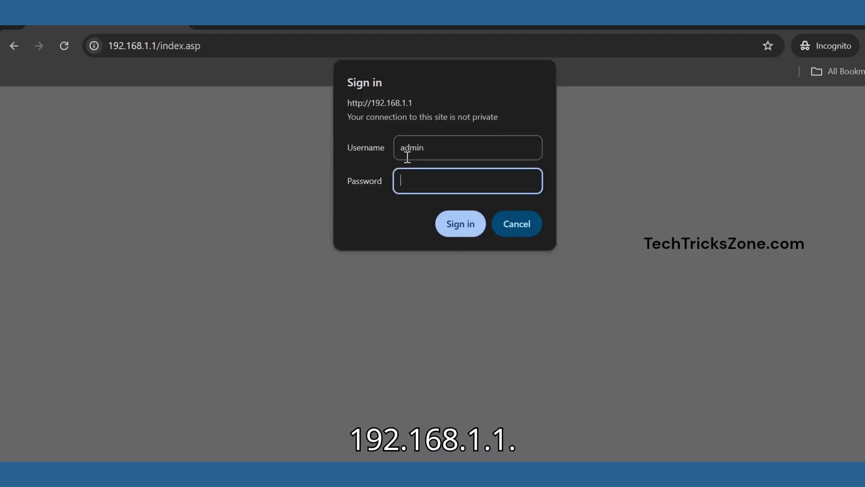
{"action": "type", "text": "adm"}
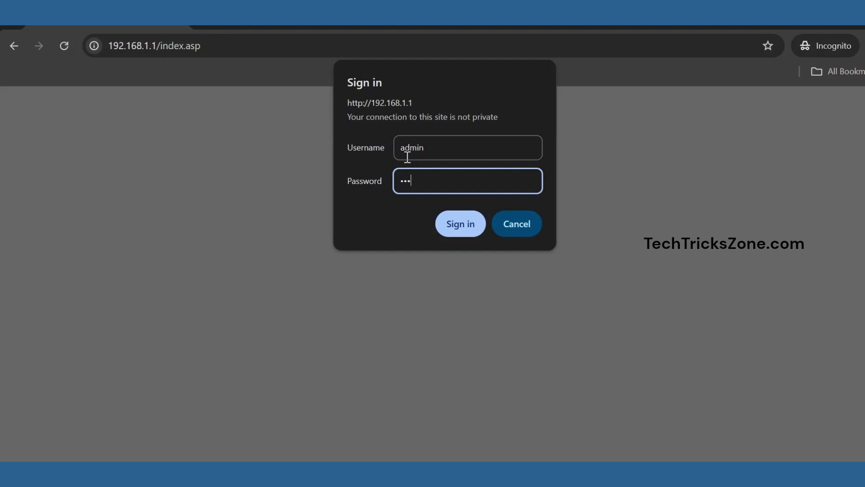
{"action": "type", "text": "in"}
{"action": "key", "text": "Return"}
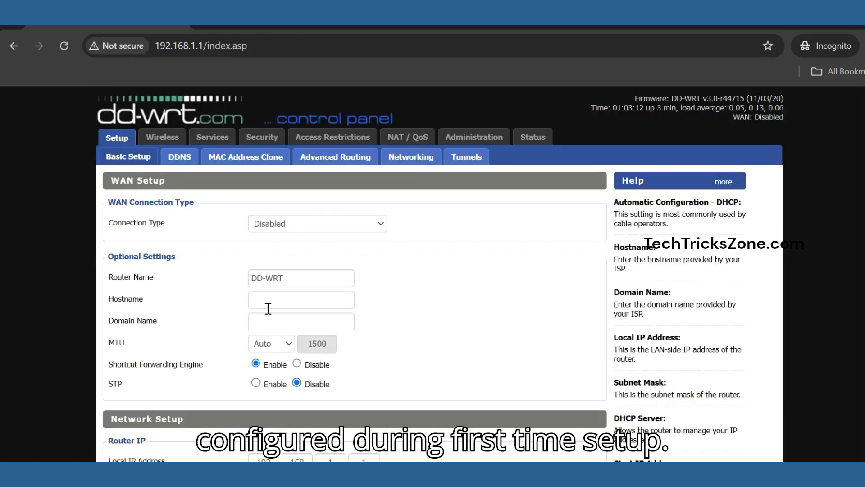
Change the local IP to 192.168.1.200, disable the DHCP server, and apply.
{"action": "scroll", "coordinate": [268, 309], "scroll_direction": "down", "scroll_amount": 7}
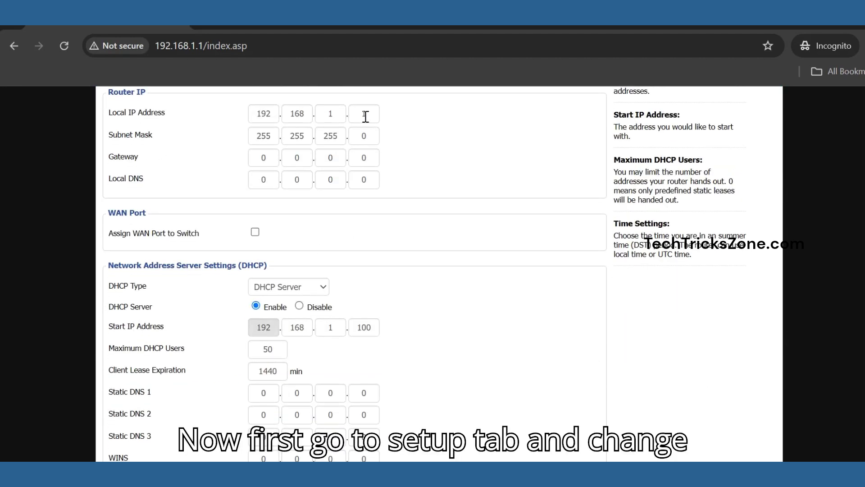
{"action": "left_click_drag", "start_coordinate": [366, 115], "coordinate": [350, 113]}
{"action": "type", "text": "200"}
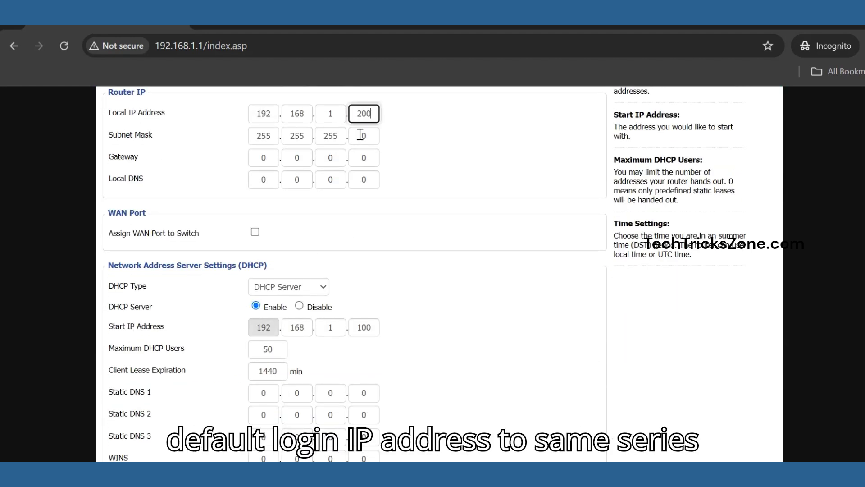
{"action": "scroll", "coordinate": [402, 282], "scroll_direction": "down", "scroll_amount": 5}
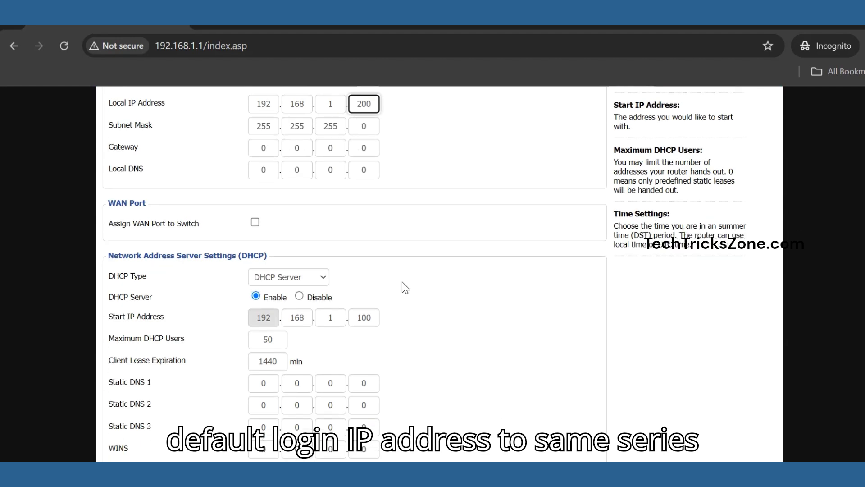
{"action": "scroll", "coordinate": [406, 287], "scroll_direction": "up", "scroll_amount": 2}
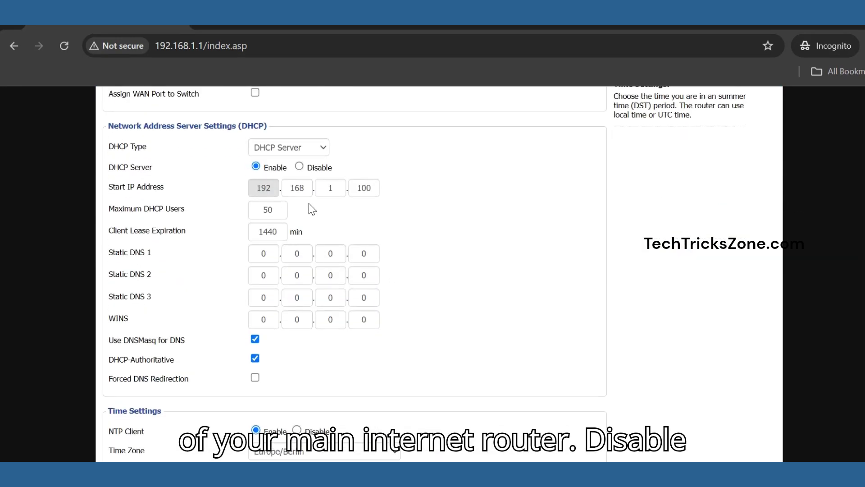
{"action": "left_click", "coordinate": [299, 167]}
{"action": "scroll", "coordinate": [380, 365], "scroll_direction": "down", "scroll_amount": 2}
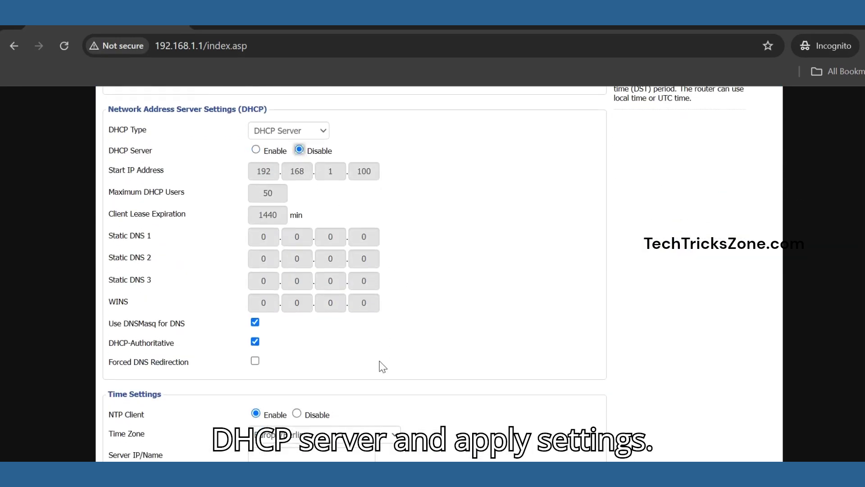
{"action": "left_click", "coordinate": [316, 438]}
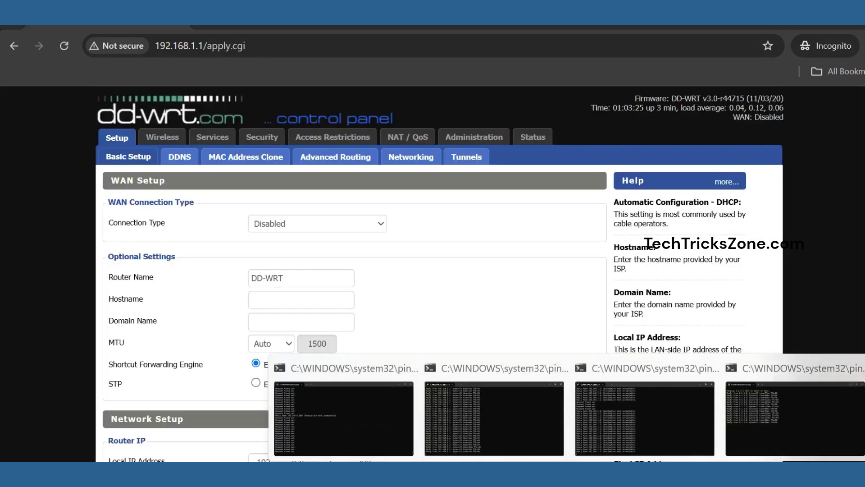
Confirm the router answers a ping at 192.168.1.200, then load the panel at that address.
{"action": "left_click", "coordinate": [341, 419]}
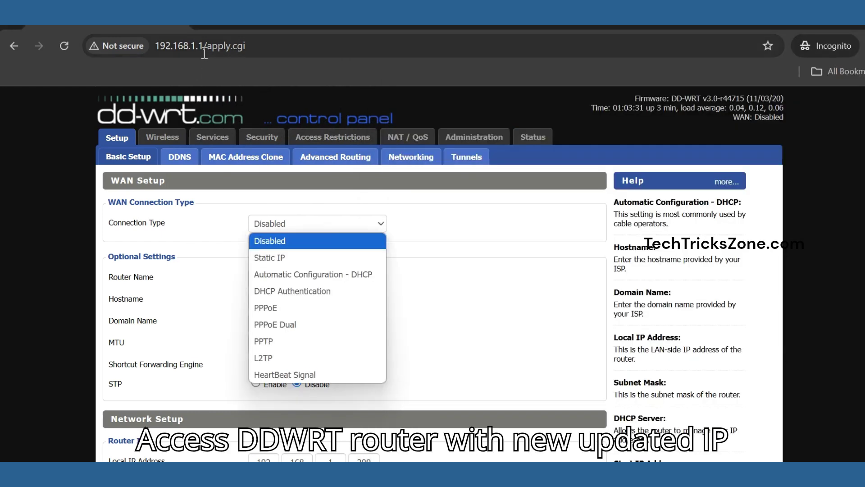
{"action": "left_click_drag", "start_coordinate": [198, 46], "coordinate": [307, 49]}
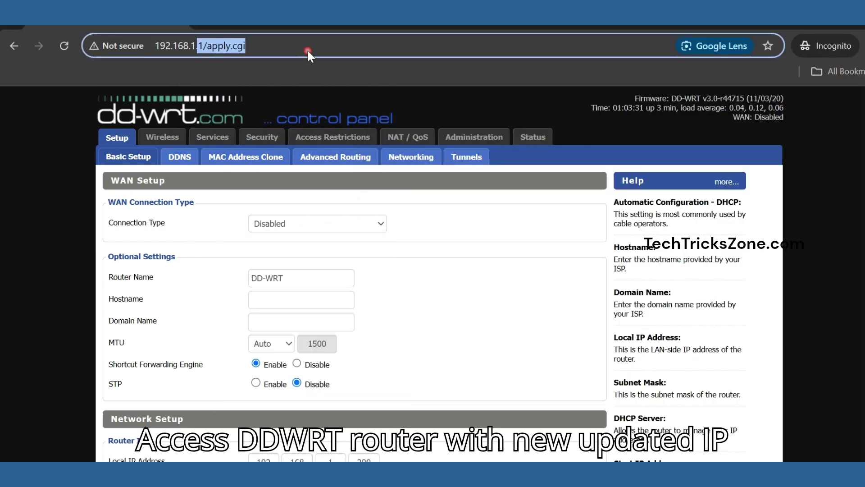
{"action": "type", "text": "200"}
{"action": "key", "text": "Return"}
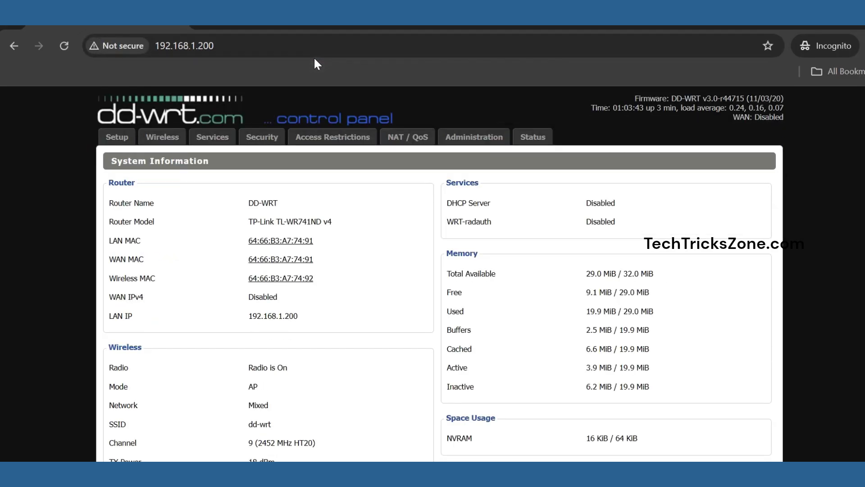
Set Wireless Mode to Client Bridge (Routed) on the Wireless tab and apply it.
{"action": "left_click", "coordinate": [165, 136]}
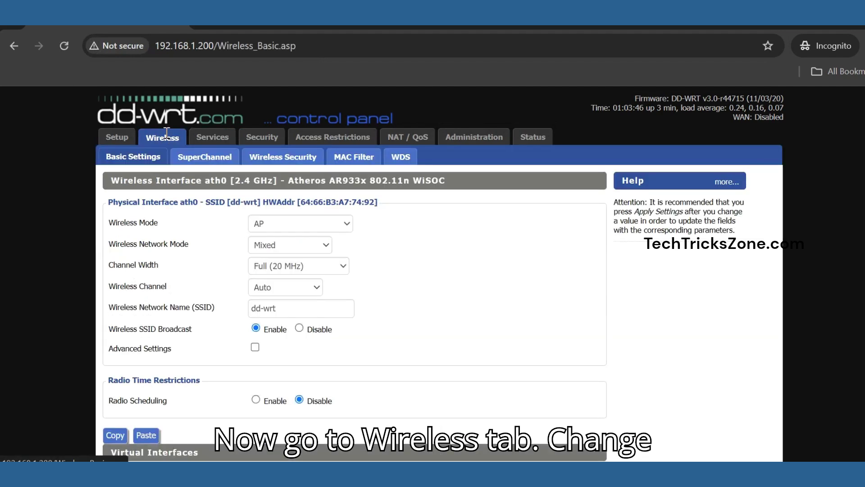
{"action": "left_click", "coordinate": [348, 222]}
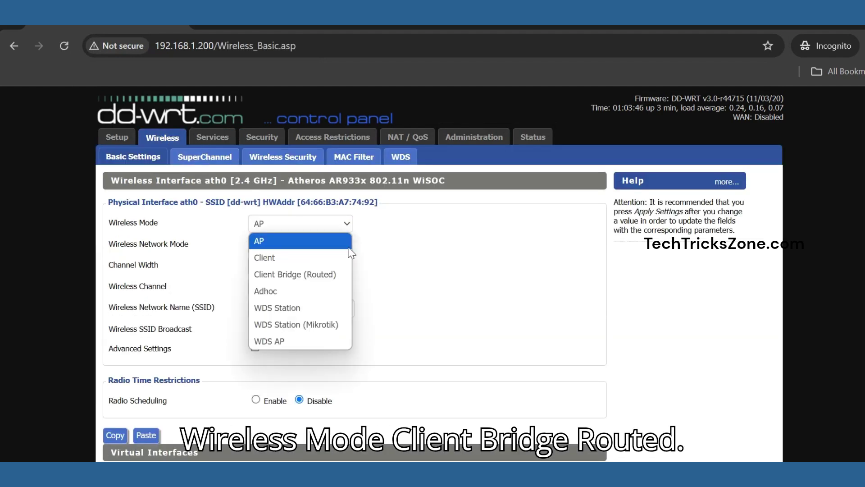
{"action": "left_click", "coordinate": [323, 279]}
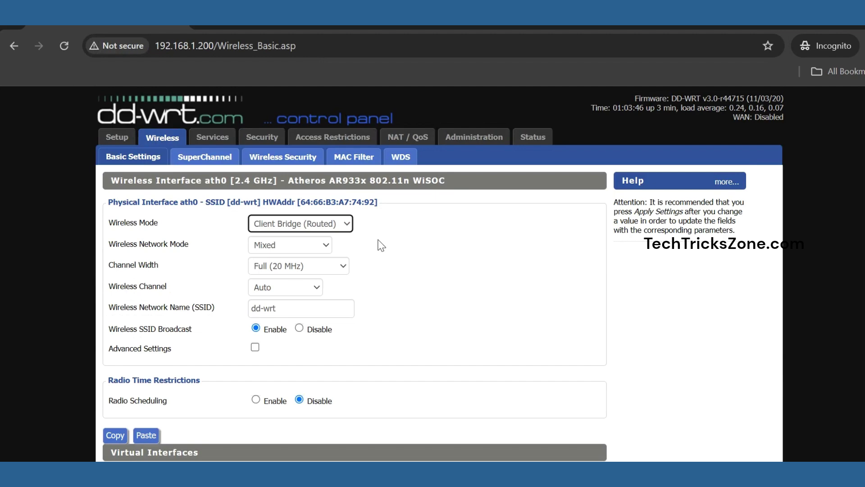
{"action": "scroll", "coordinate": [381, 245], "scroll_direction": "down", "scroll_amount": 2}
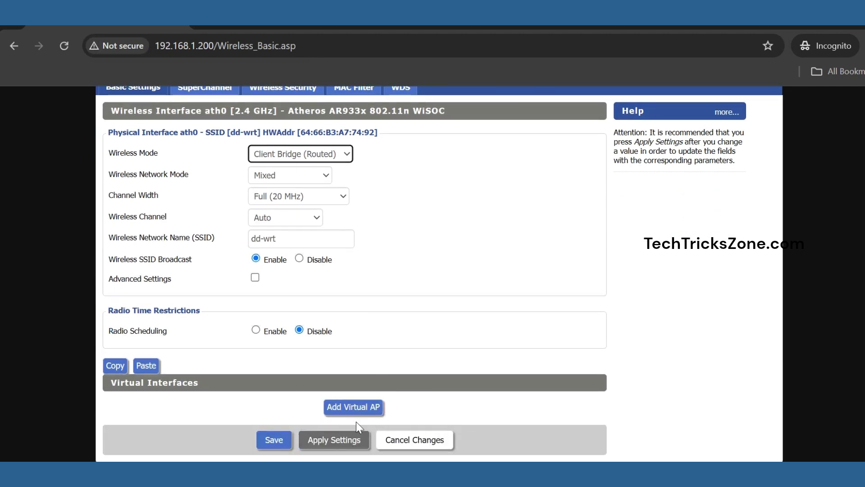
{"action": "left_click", "coordinate": [328, 438]}
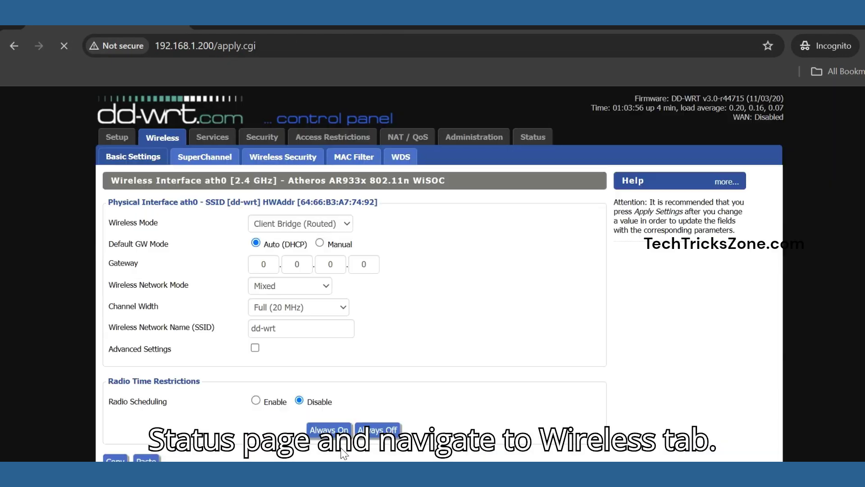
{"action": "scroll", "coordinate": [345, 356], "scroll_direction": "down", "scroll_amount": 2}
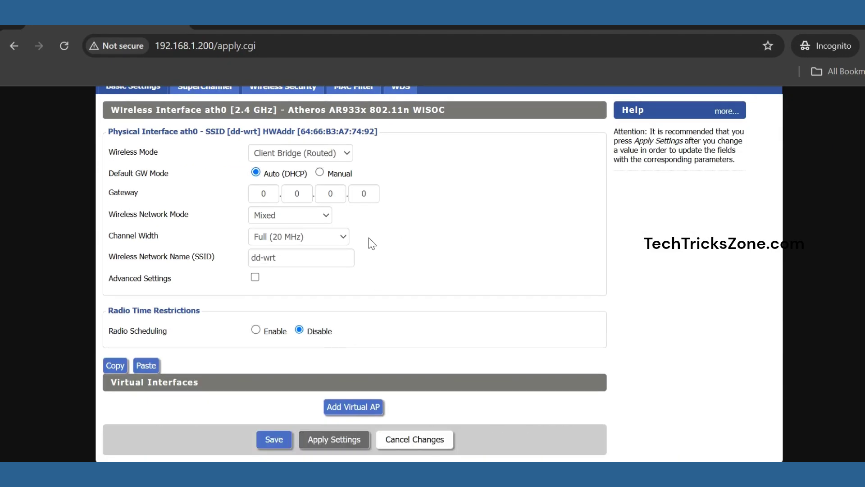
{"action": "scroll", "coordinate": [400, 293], "scroll_direction": "up", "scroll_amount": 3}
Run a Site Survey from Status > Wireless to list nearby networks.
{"action": "left_click", "coordinate": [531, 137]}
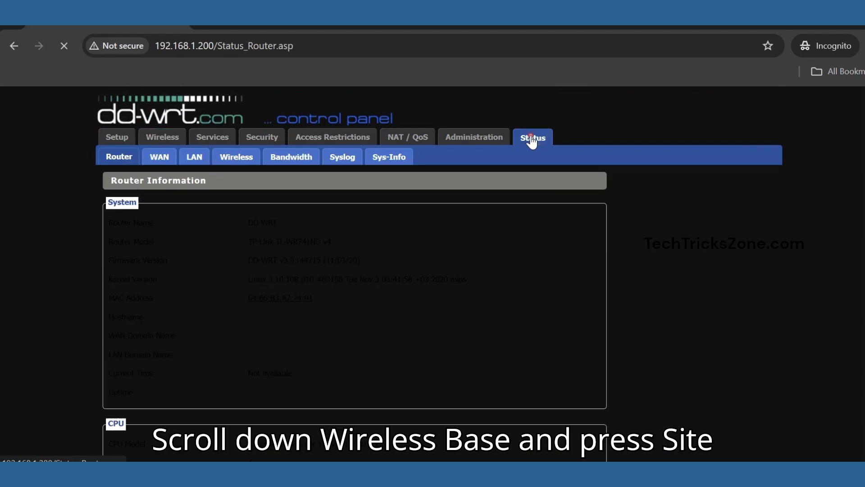
{"action": "scroll", "coordinate": [497, 240], "scroll_direction": "down", "scroll_amount": 8}
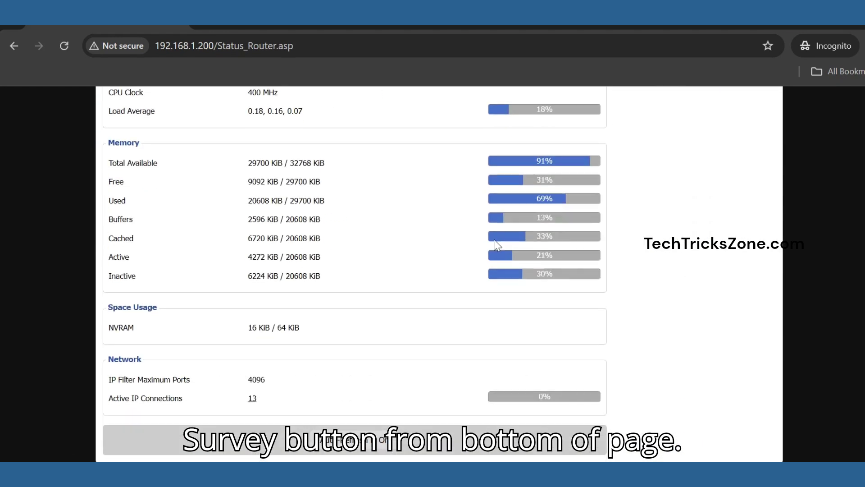
{"action": "scroll", "coordinate": [494, 239], "scroll_direction": "up", "scroll_amount": 8}
{"action": "left_click", "coordinate": [260, 158]}
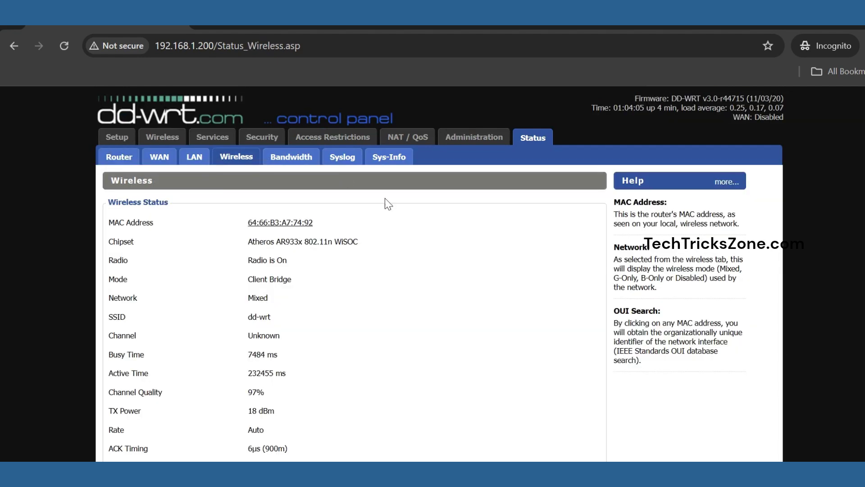
{"action": "scroll", "coordinate": [383, 225], "scroll_direction": "down", "scroll_amount": 6}
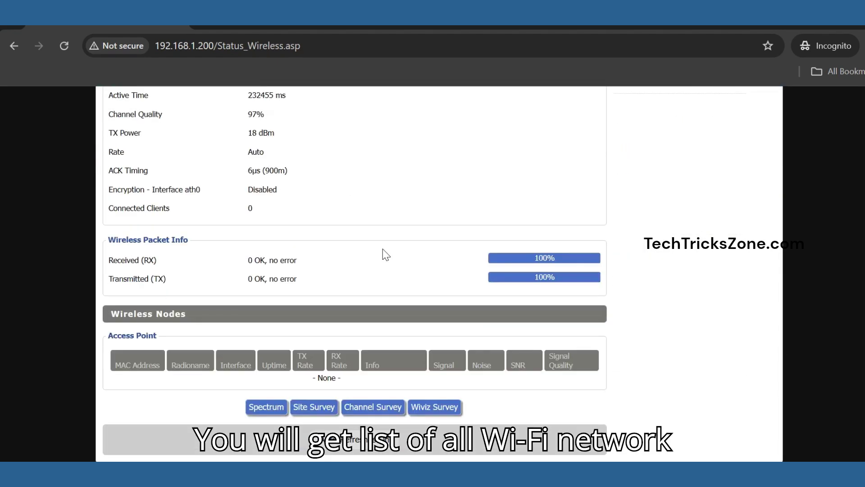
{"action": "left_click", "coordinate": [312, 408]}
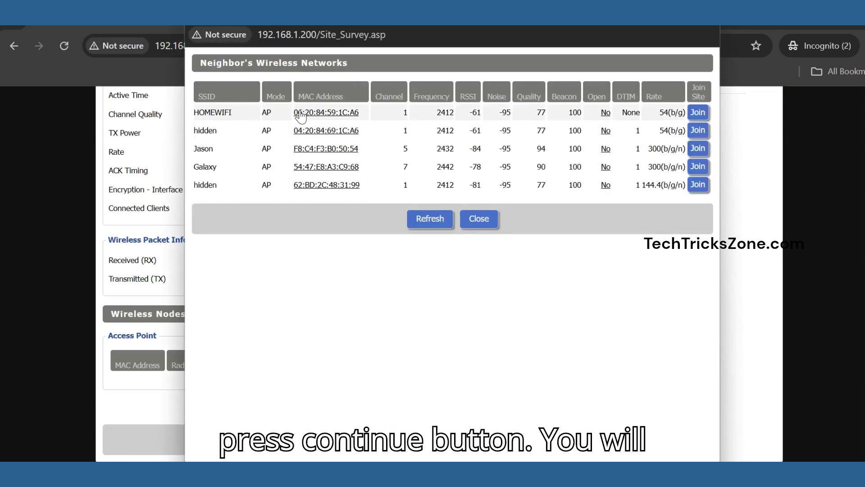
Join HOMEWIFI as a client, then set Default GW Mode to Auto (DHCP) and apply.
{"action": "left_click", "coordinate": [700, 113]}
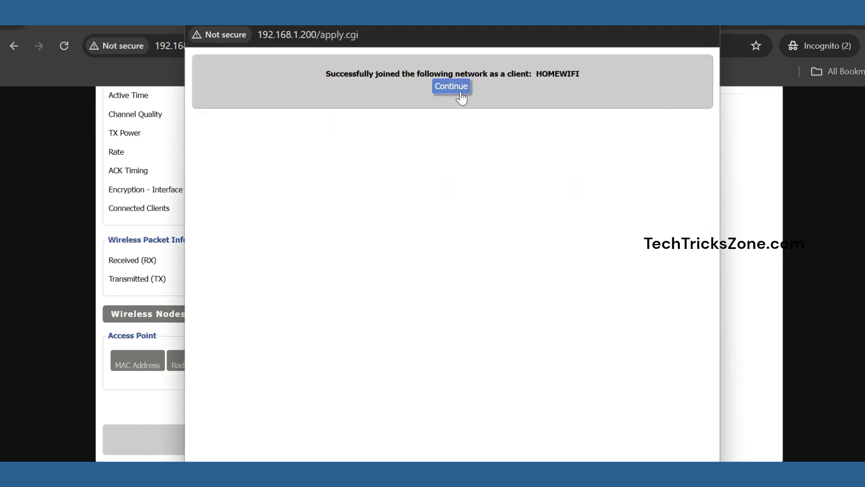
{"action": "left_click", "coordinate": [455, 86]}
{"action": "scroll", "coordinate": [473, 283], "scroll_direction": "down", "scroll_amount": 2}
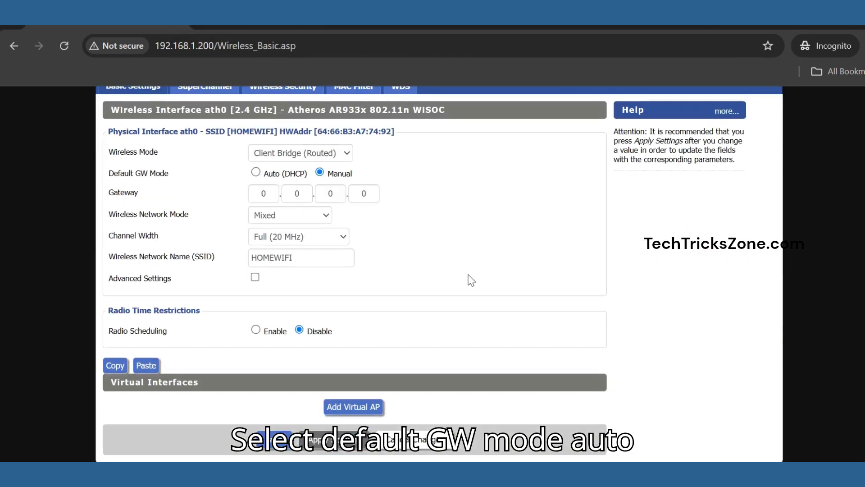
{"action": "left_click", "coordinate": [256, 173]}
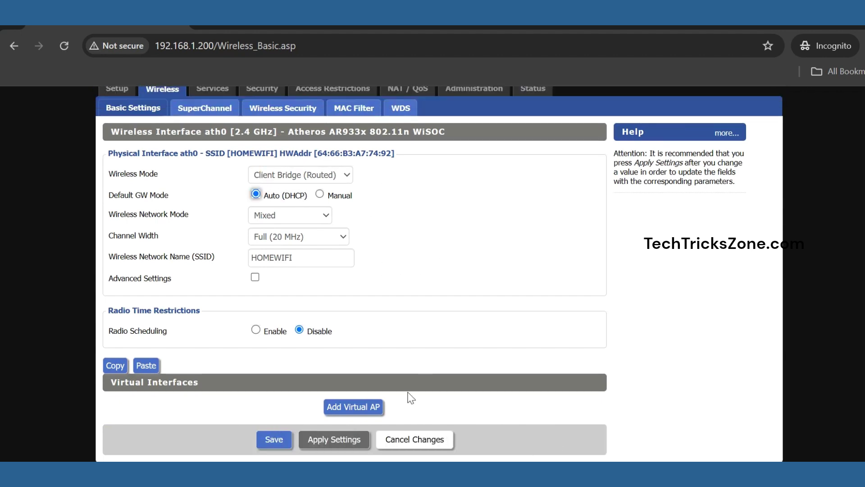
{"action": "left_click", "coordinate": [310, 439]}
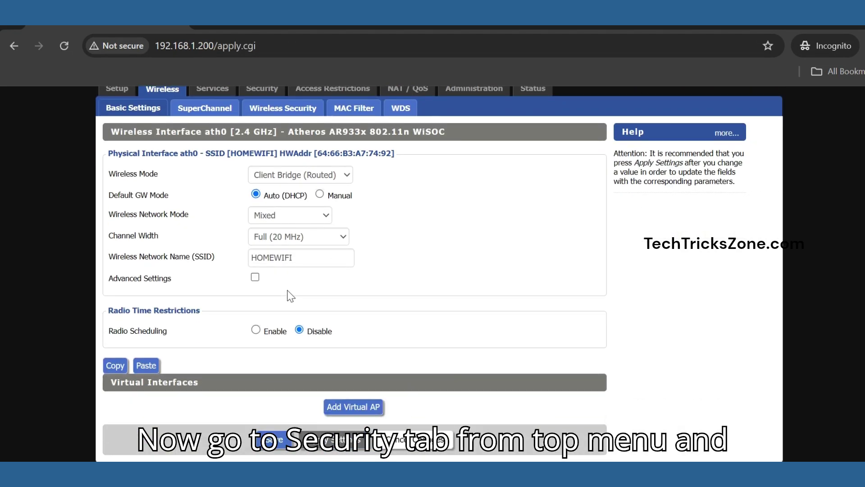
Set Wireless Security to WPA with WPA2 Personal, CCMP-128 (AES) and TKIP enabled.
{"action": "left_click", "coordinate": [269, 112]}
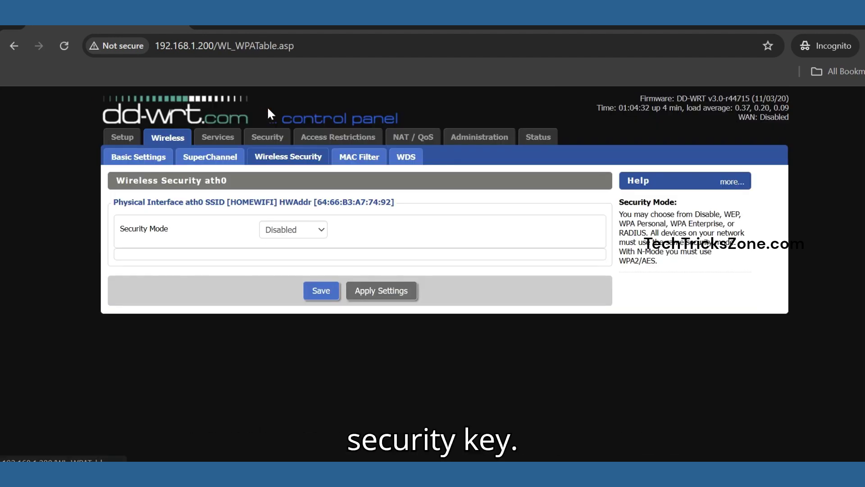
{"action": "left_click", "coordinate": [297, 232]}
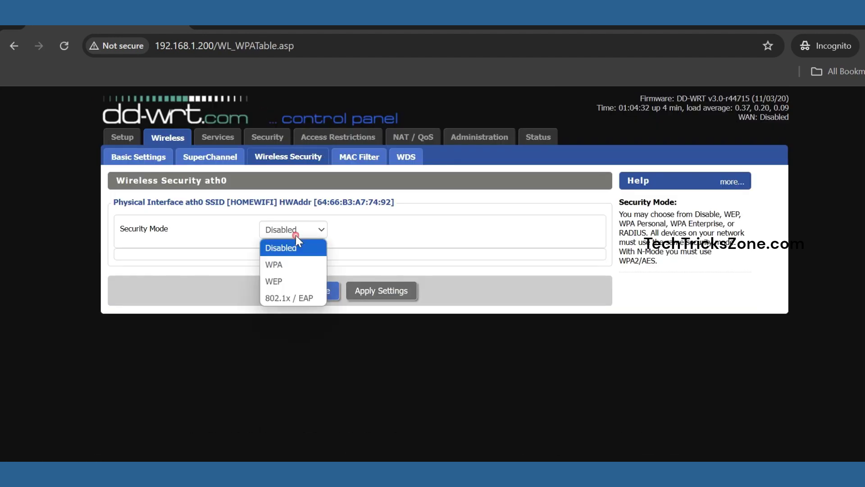
{"action": "left_click", "coordinate": [304, 266]}
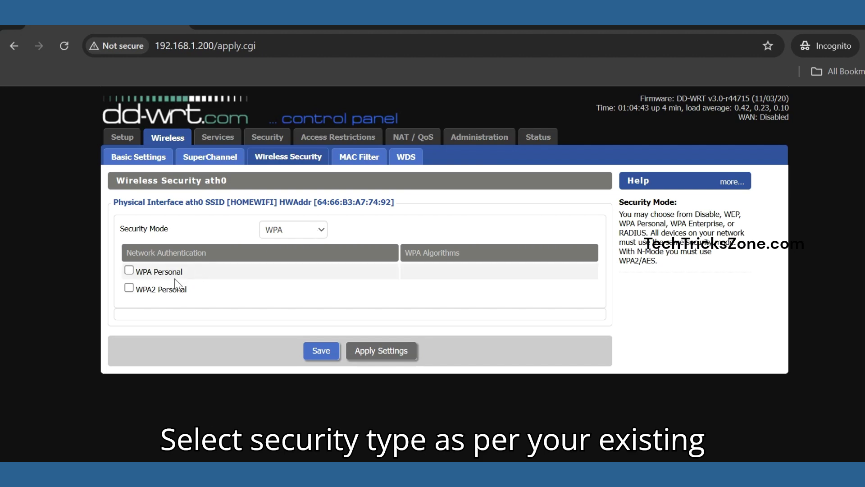
{"action": "left_click", "coordinate": [128, 287]}
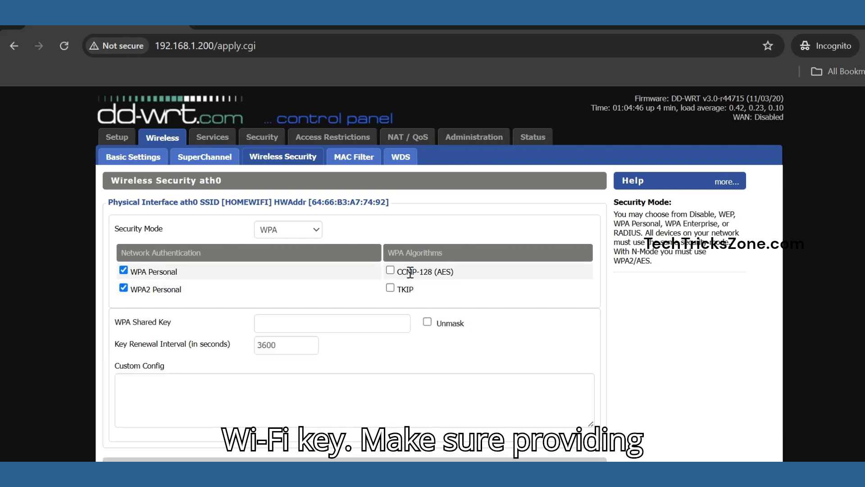
{"action": "left_click", "coordinate": [391, 288]}
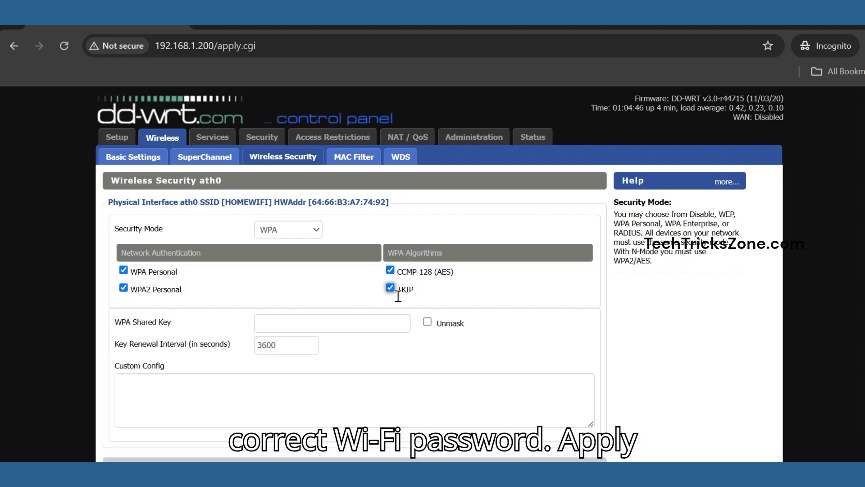
{"action": "left_click", "coordinate": [350, 324]}
Enter the HOMEWIFI shared key, verify it, and apply the security settings.
{"action": "type", "text": "•••"}
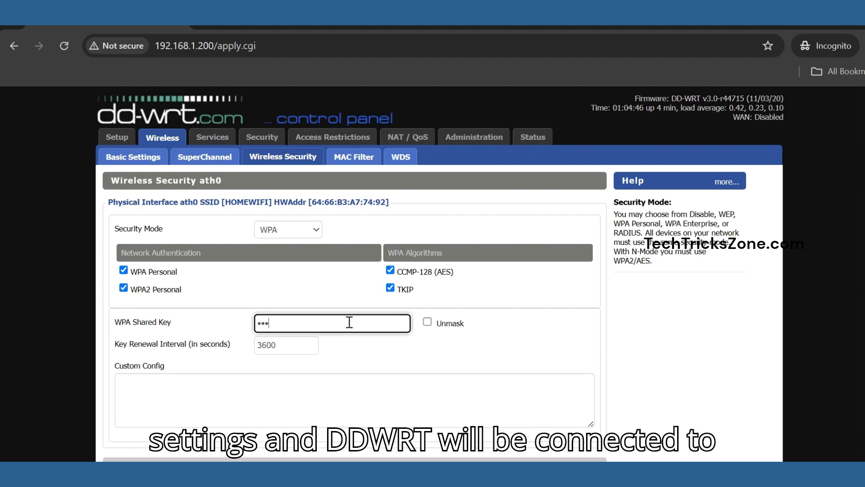
{"action": "type", "text": "••••••"}
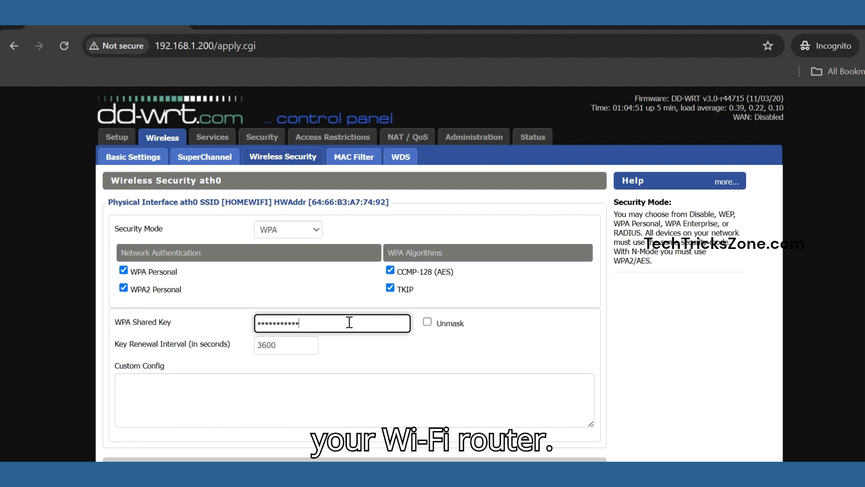
{"action": "type", "text": "•"}
{"action": "left_click", "coordinate": [430, 322]}
{"action": "left_click", "coordinate": [428, 322]}
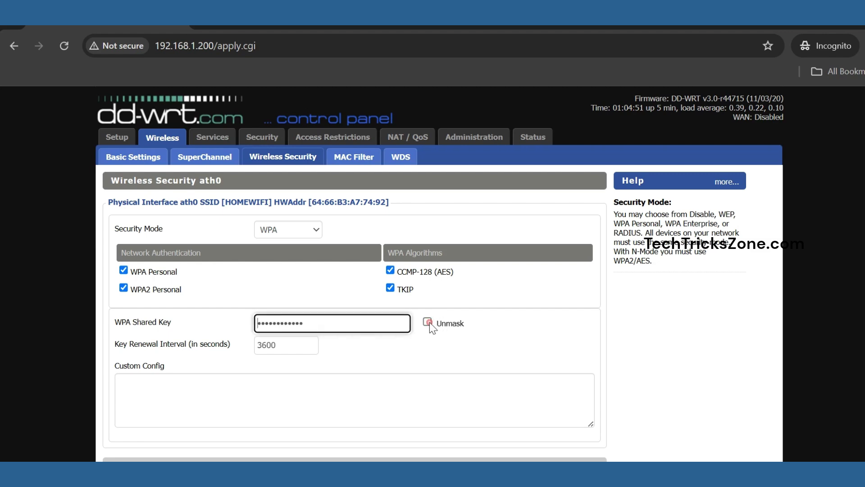
{"action": "left_click", "coordinate": [428, 322]}
{"action": "left_click", "coordinate": [428, 322]}
{"action": "scroll", "coordinate": [430, 325], "scroll_direction": "down", "scroll_amount": 2}
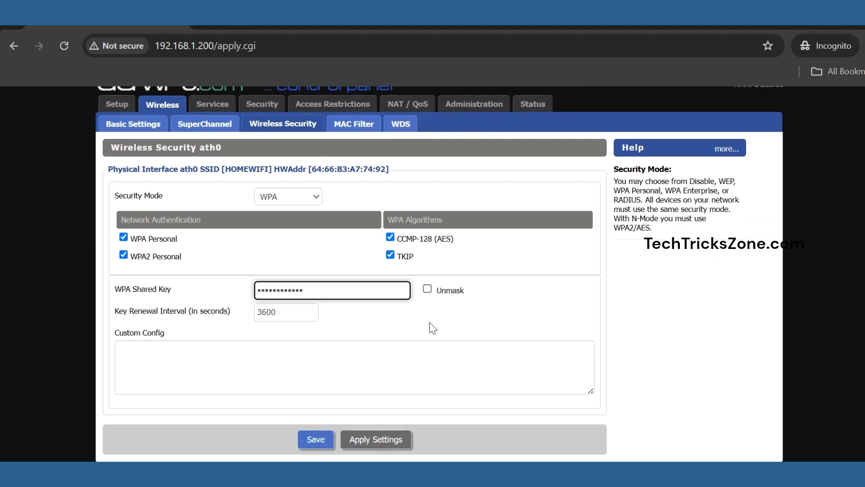
{"action": "left_click", "coordinate": [373, 438]}
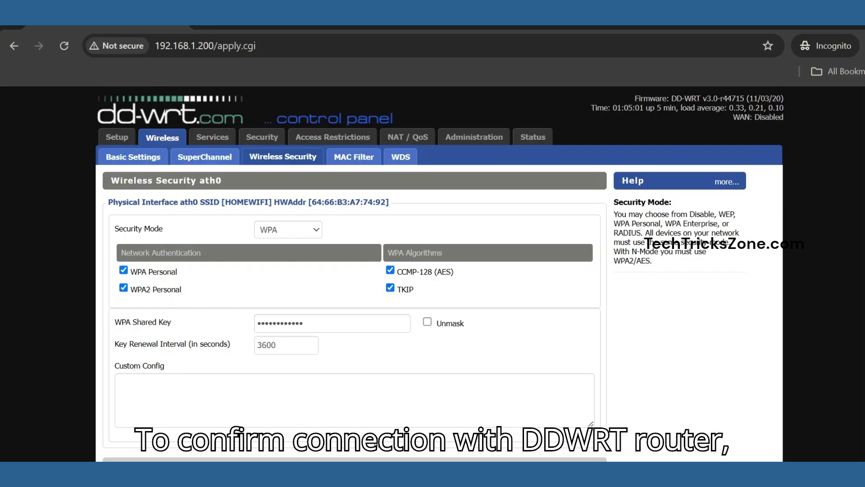
{"action": "scroll", "coordinate": [378, 397], "scroll_direction": "up", "scroll_amount": 2}
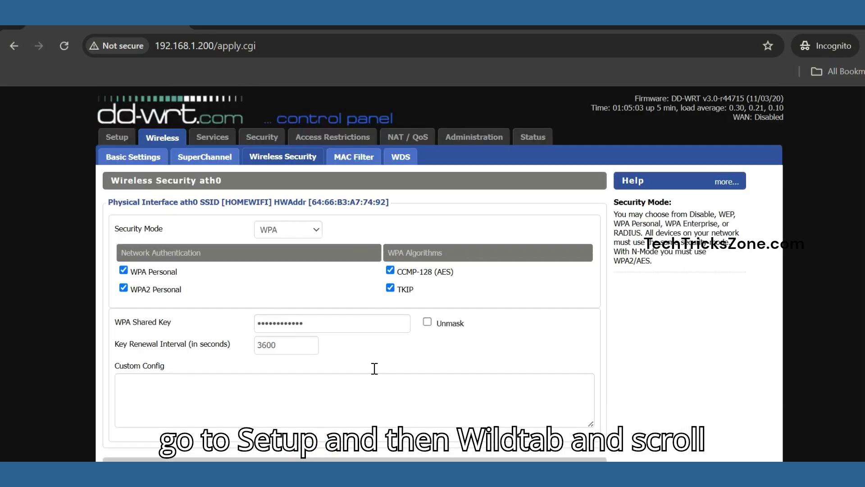
Check Status > Wireless for the HOMEWIFI client link and its connected access point node.
{"action": "left_click", "coordinate": [525, 138]}
{"action": "scroll", "coordinate": [215, 225], "scroll_direction": "down", "scroll_amount": 2}
{"action": "scroll", "coordinate": [189, 221], "scroll_direction": "up", "scroll_amount": 2}
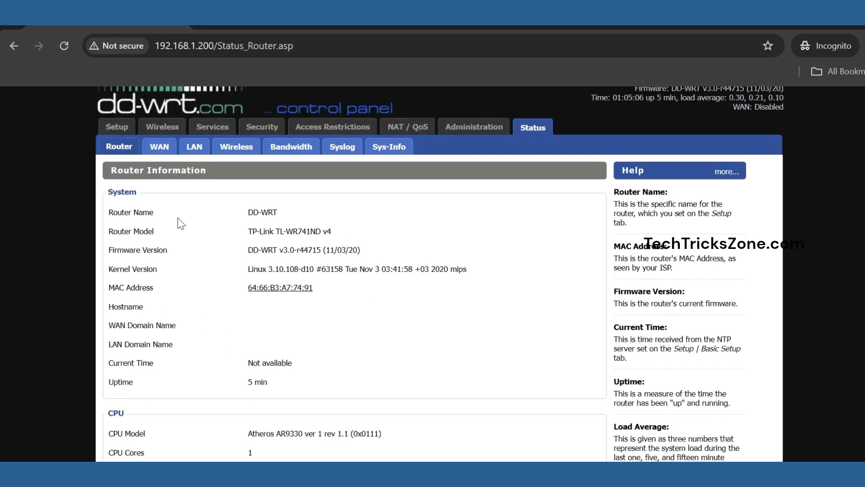
{"action": "left_click", "coordinate": [237, 158]}
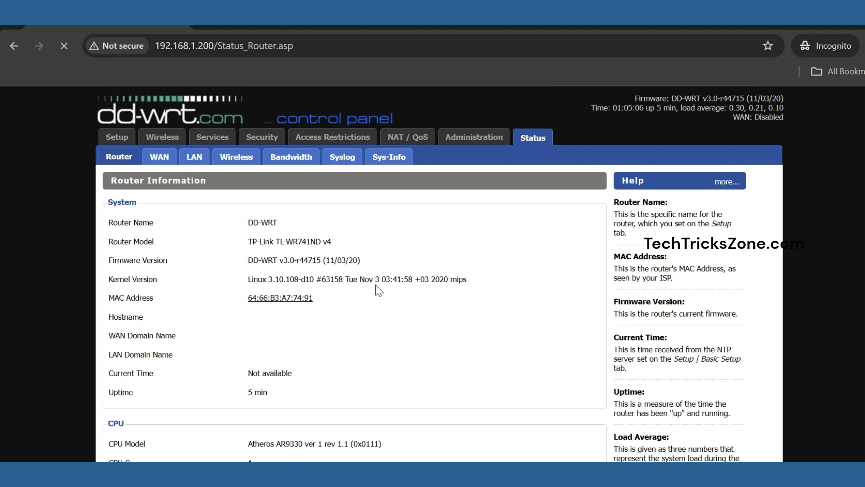
{"action": "scroll", "coordinate": [378, 290], "scroll_direction": "down", "scroll_amount": 6}
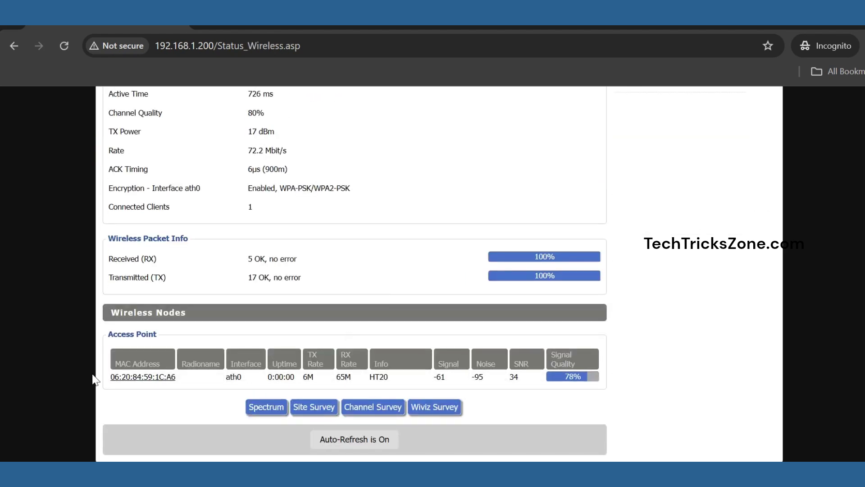
{"action": "left_click_drag", "start_coordinate": [113, 377], "coordinate": [450, 377]}
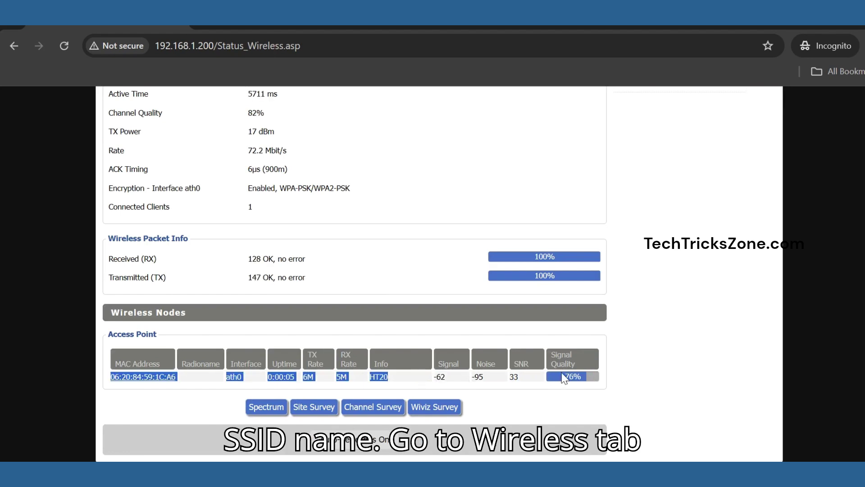
{"action": "scroll", "coordinate": [586, 372], "scroll_direction": "up", "scroll_amount": 7}
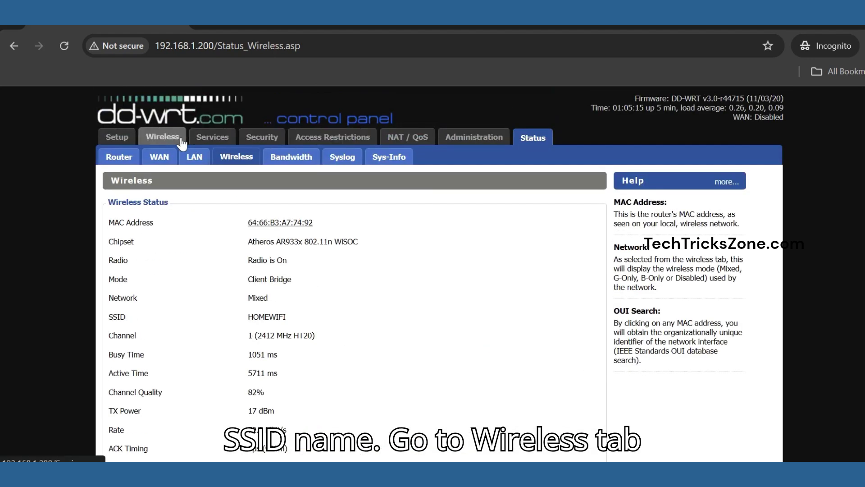
Add a virtual access point interface in Wireless Basic Settings.
{"action": "left_click", "coordinate": [171, 138]}
{"action": "scroll", "coordinate": [372, 281], "scroll_direction": "down", "scroll_amount": 1}
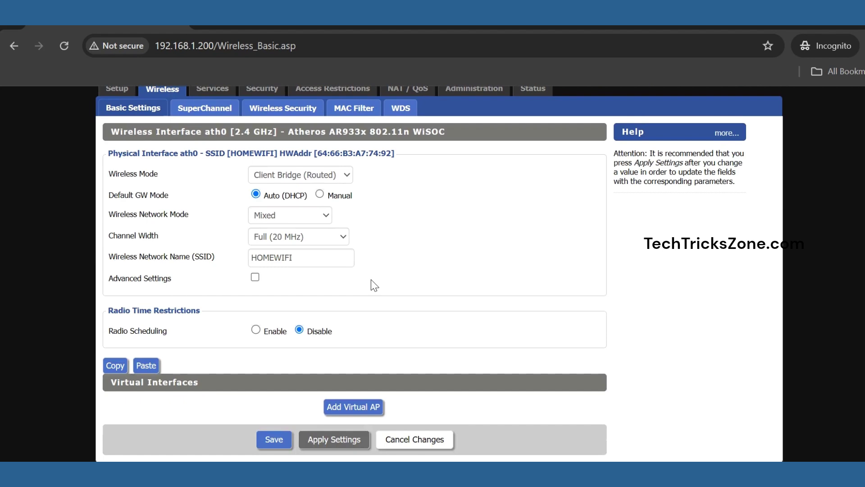
{"action": "left_click", "coordinate": [347, 408]}
Name the virtual AP's SSID DDWRT-EXTENDER and apply the settings.
{"action": "scroll", "coordinate": [359, 412], "scroll_direction": "down", "scroll_amount": 4}
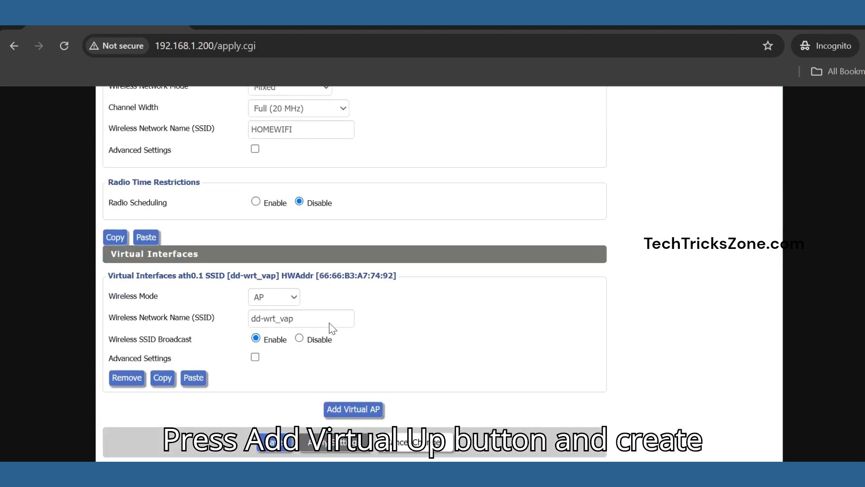
{"action": "left_click_drag", "start_coordinate": [306, 316], "coordinate": [209, 314]}
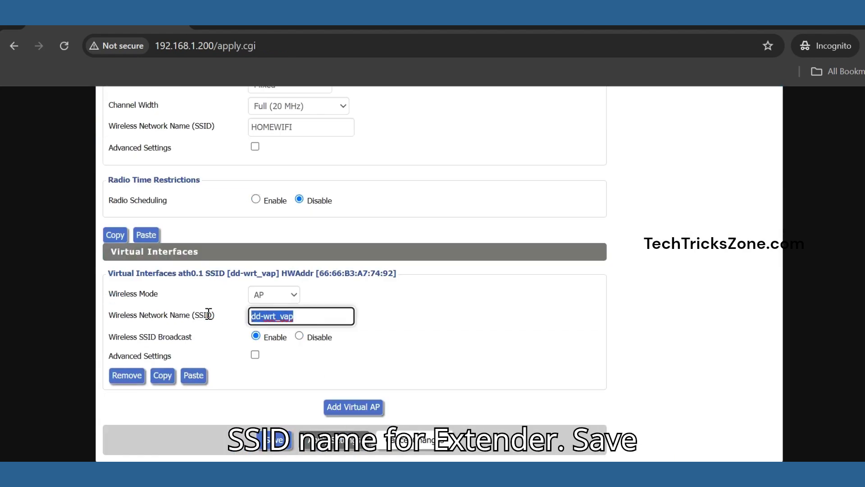
{"action": "type", "text": "DDWRT-EXTEN"}
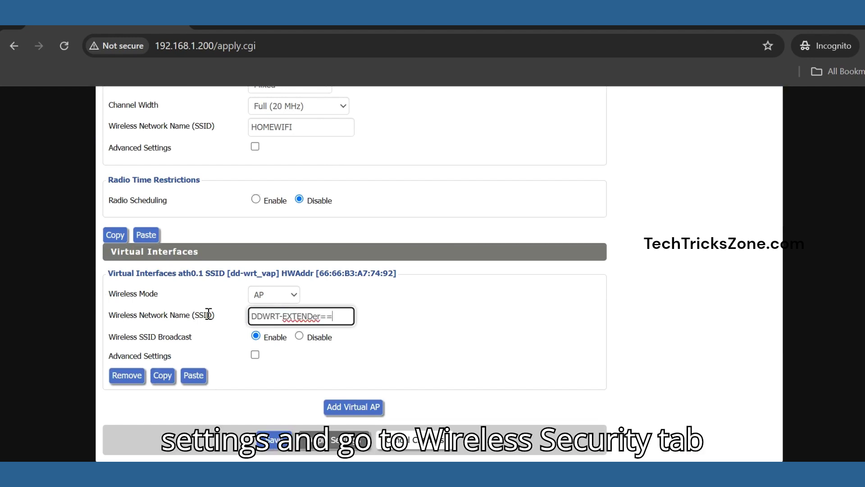
{"action": "type", "text": "Der=="}
{"action": "key", "text": "BackSpace"}
{"action": "key", "text": "BackSpace"}
{"action": "type", "text": "ER"}
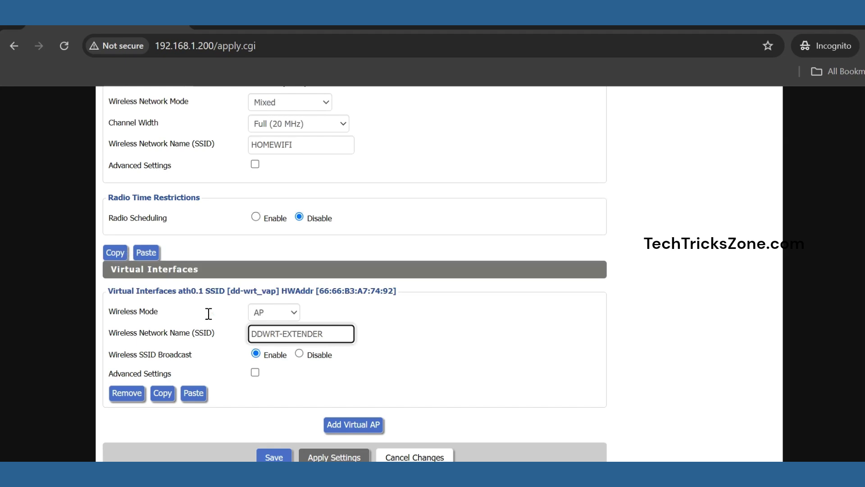
{"action": "scroll", "coordinate": [203, 302], "scroll_direction": "up", "scroll_amount": 2}
{"action": "scroll", "coordinate": [370, 372], "scroll_direction": "down", "scroll_amount": 2}
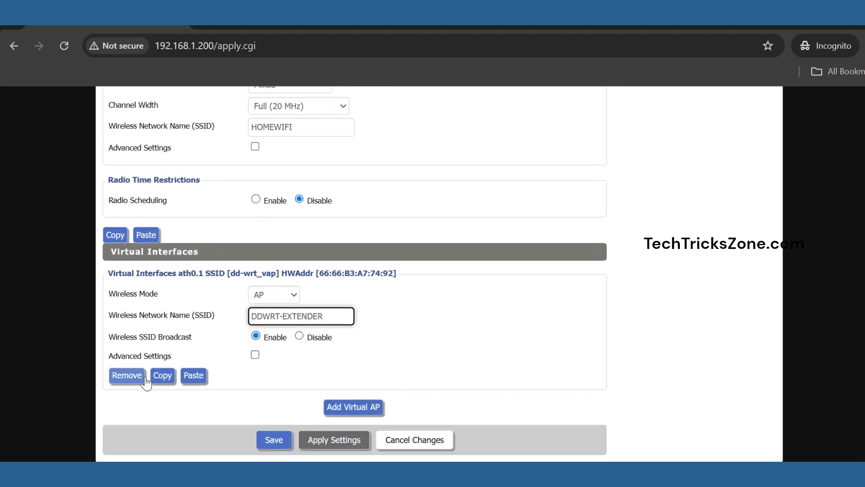
{"action": "left_click", "coordinate": [311, 444]}
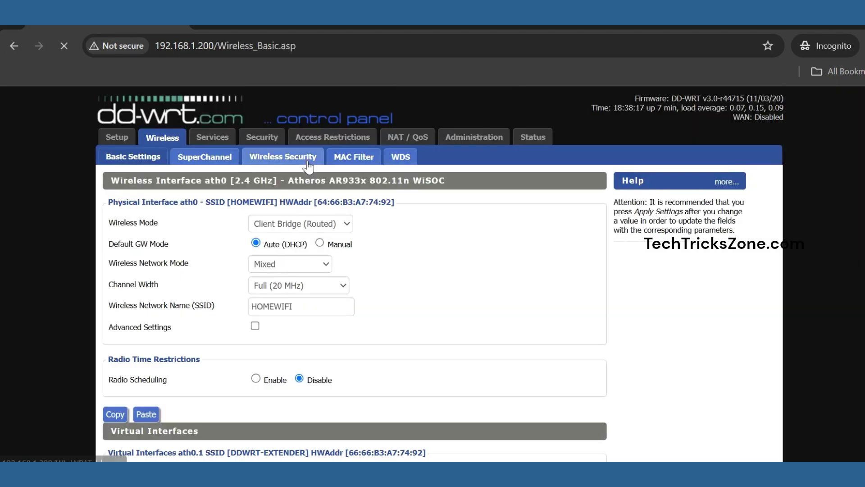
Set the ath0.1 DDWRT-EXTENDER security mode to WPA with WPA and WPA2 Personal.
{"action": "left_click", "coordinate": [308, 159]}
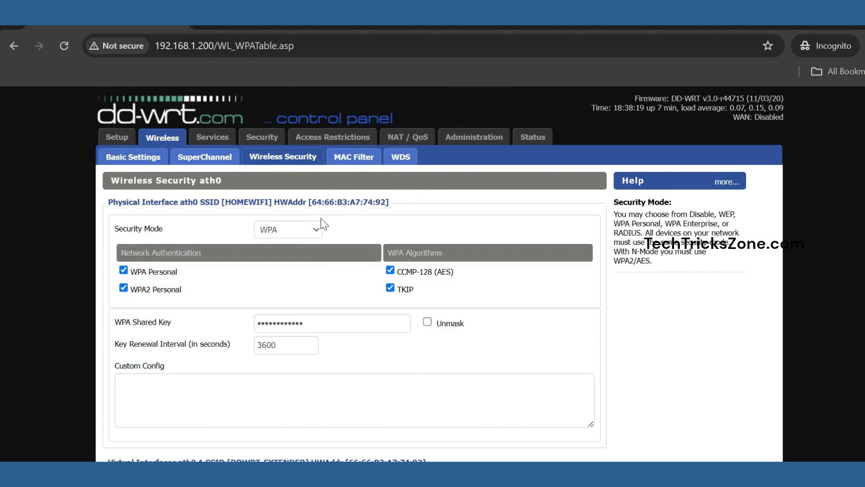
{"action": "scroll", "coordinate": [243, 190], "scroll_direction": "down", "scroll_amount": 3}
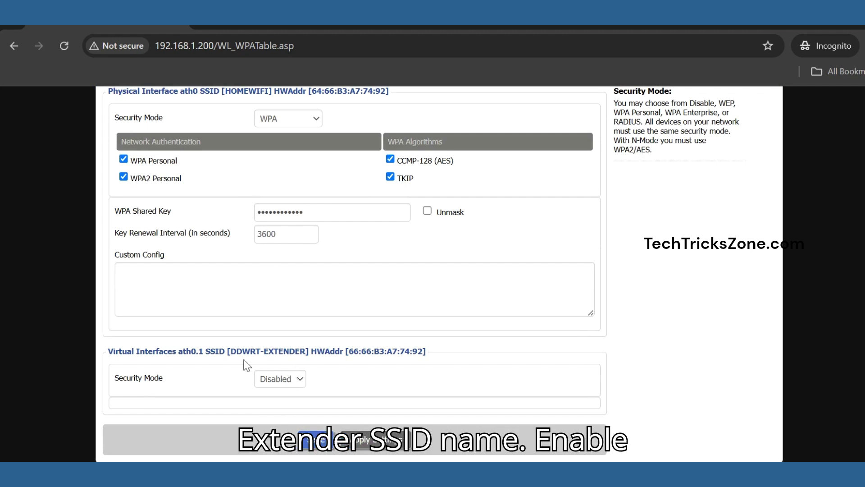
{"action": "left_click_drag", "start_coordinate": [231, 349], "coordinate": [317, 352]}
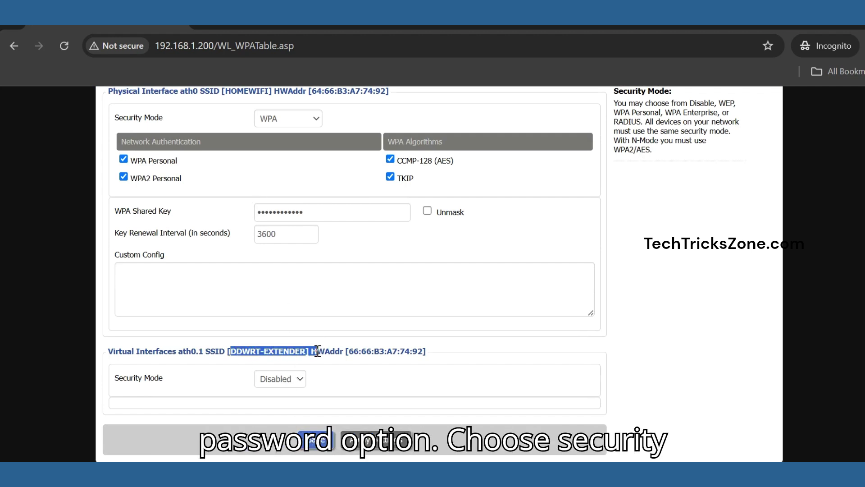
{"action": "left_click", "coordinate": [299, 379]}
{"action": "left_click", "coordinate": [270, 414]}
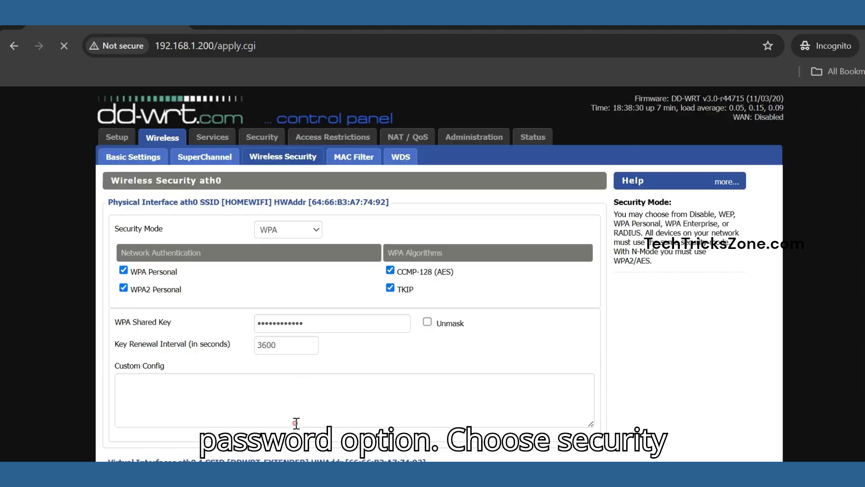
{"action": "scroll", "coordinate": [343, 319], "scroll_direction": "down", "scroll_amount": 5}
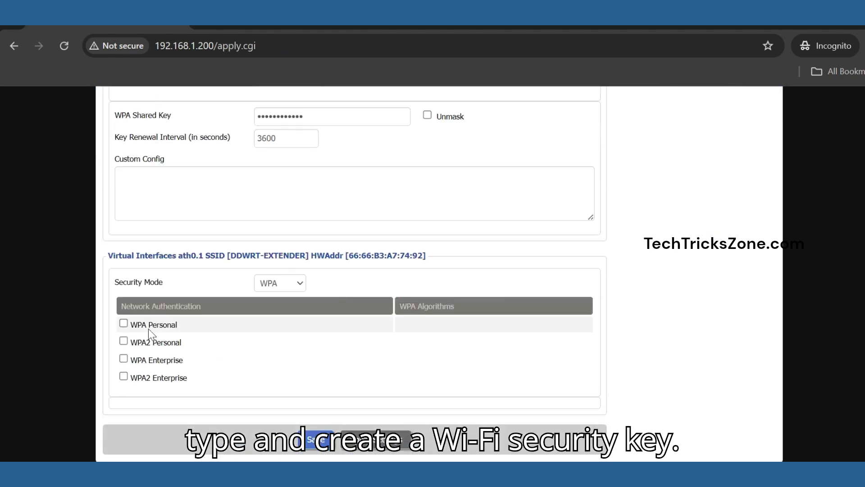
{"action": "left_click", "coordinate": [123, 323]}
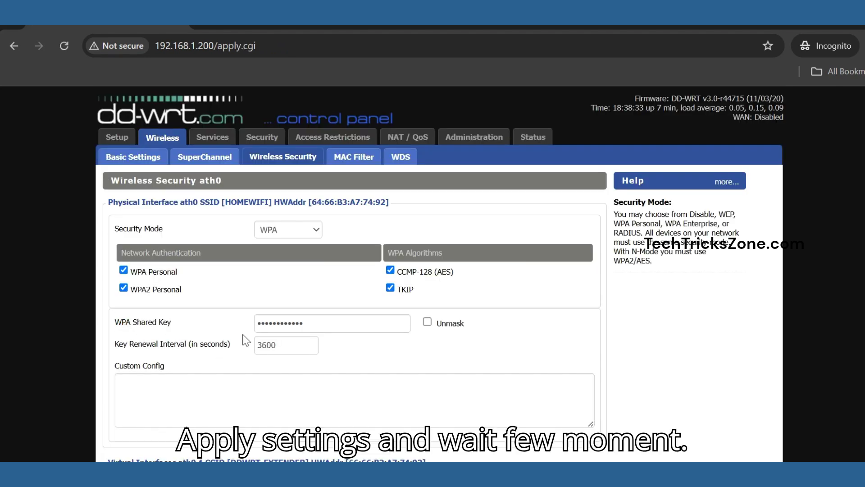
{"action": "left_click", "coordinate": [123, 341]}
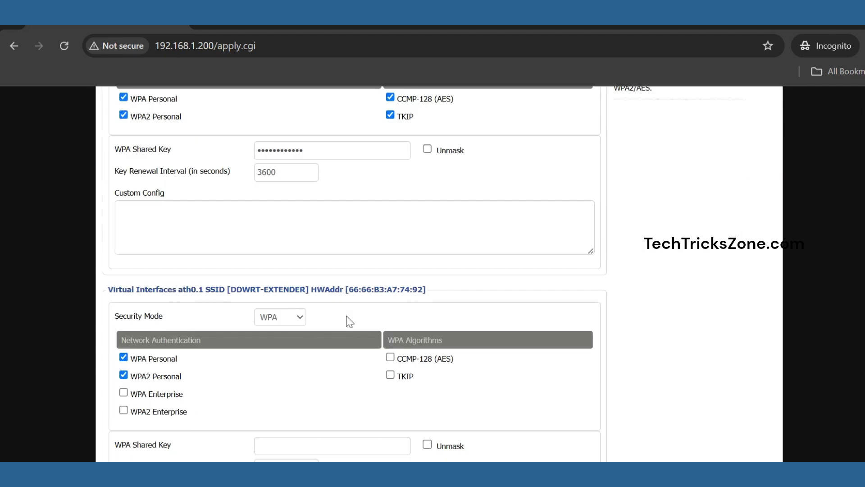
Enter the extender's WPA shared key, verify it, and apply the settings.
{"action": "scroll", "coordinate": [347, 320], "scroll_direction": "down", "scroll_amount": 4}
{"action": "left_click", "coordinate": [316, 269]}
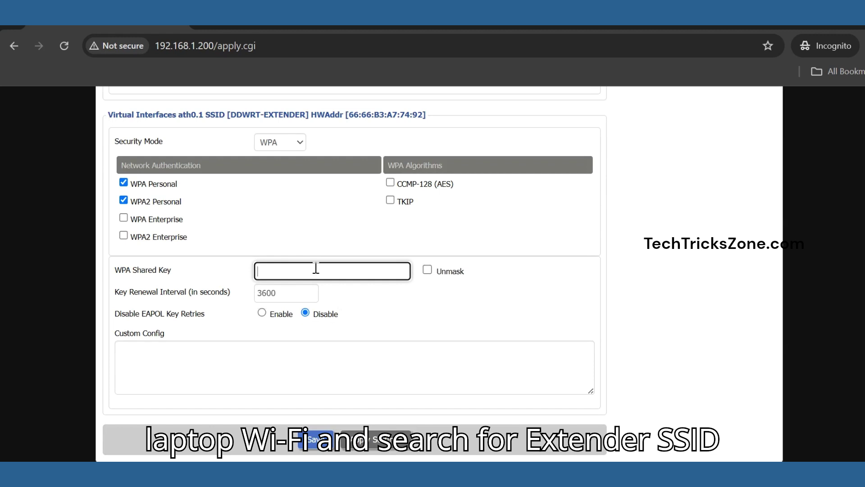
{"action": "type", "text": "••••••"}
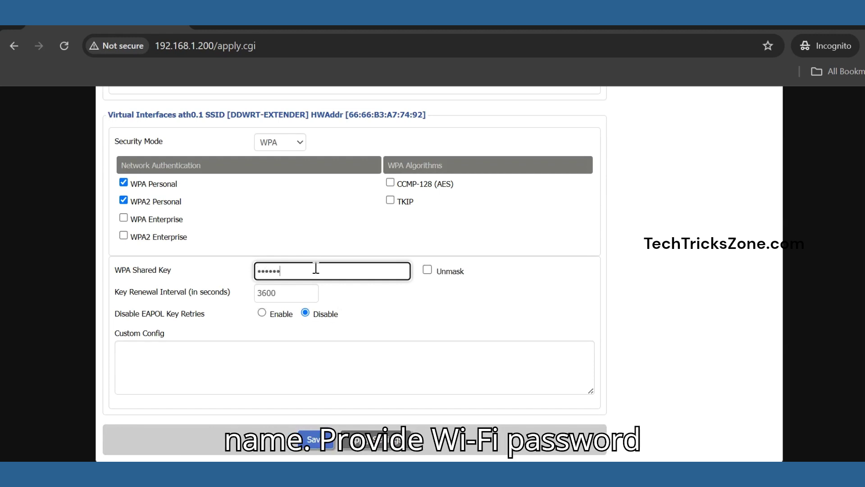
{"action": "left_click", "coordinate": [428, 269]}
{"action": "left_click", "coordinate": [428, 269]}
{"action": "left_click", "coordinate": [361, 448]}
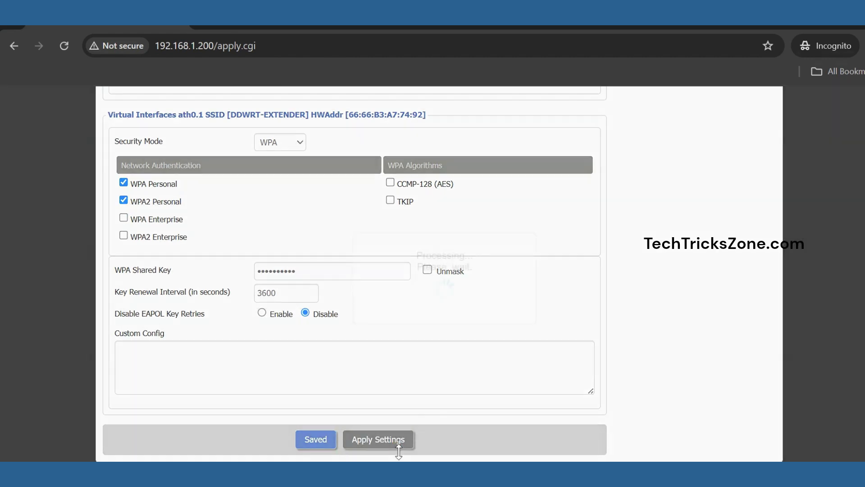
{"action": "left_click", "coordinate": [399, 448]}
Connect the laptop to the DDWRT-EXTENDER Wi-Fi by pasting its security key.
{"action": "mouse_move", "coordinate": [570, 476]}
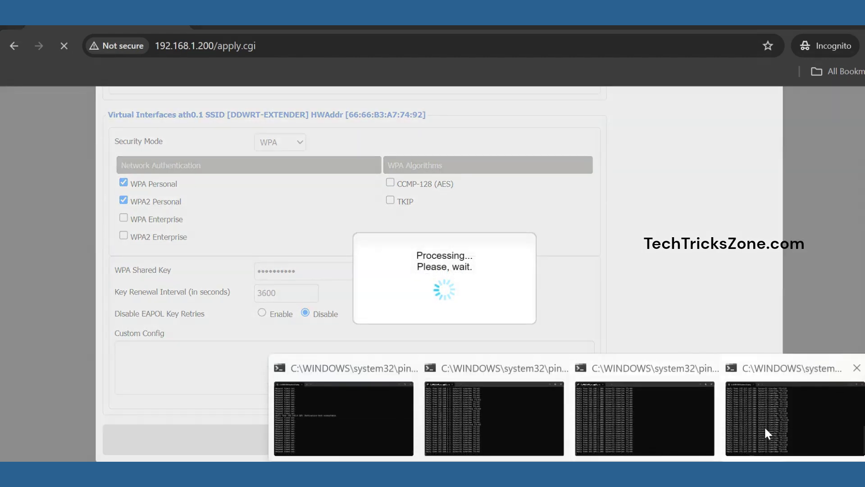
{"action": "left_click", "coordinate": [768, 434]}
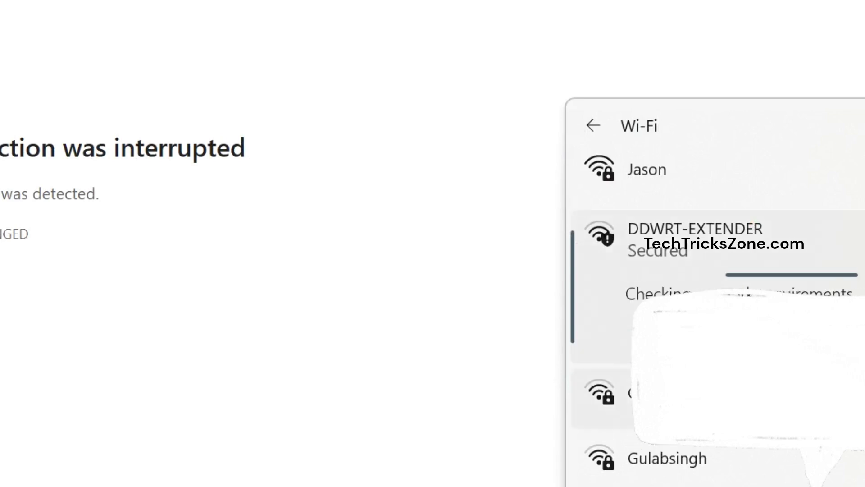
{"action": "key", "text": "ctrl+v"}
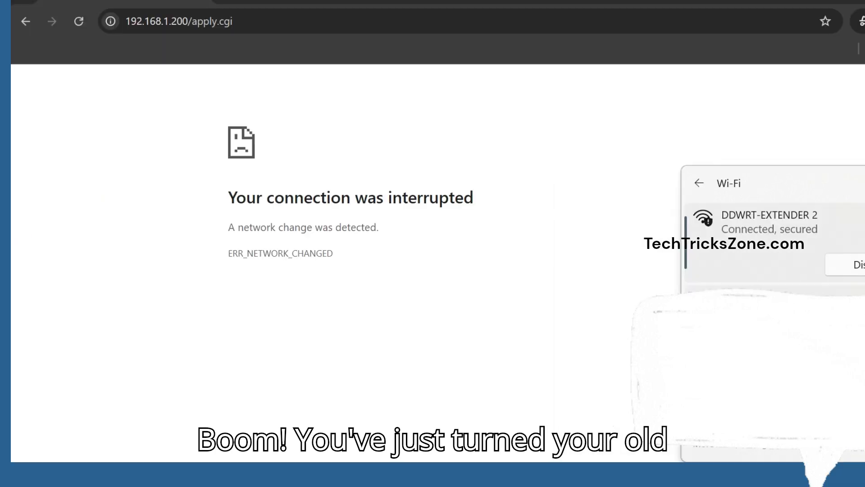
{"action": "key", "text": "Escape"}
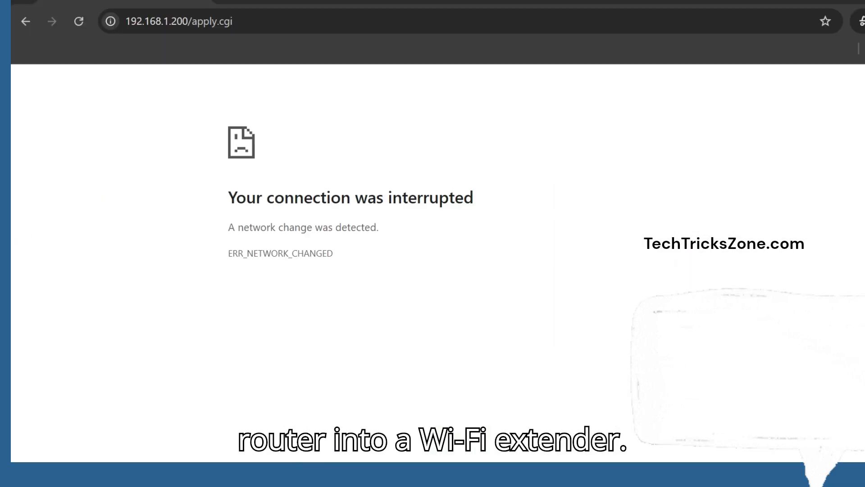
Check the ping replies, then reload the router page and confirm form resubmission.
{"action": "left_click", "coordinate": [825, 383]}
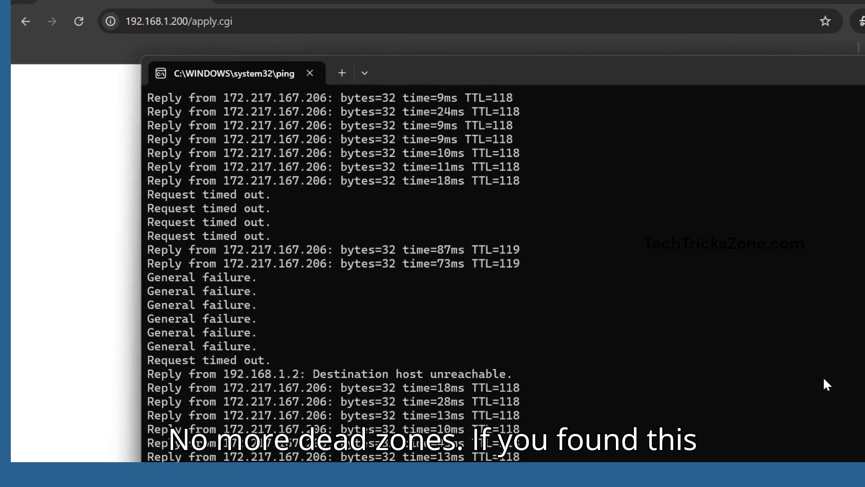
{"action": "left_click", "coordinate": [84, 240]}
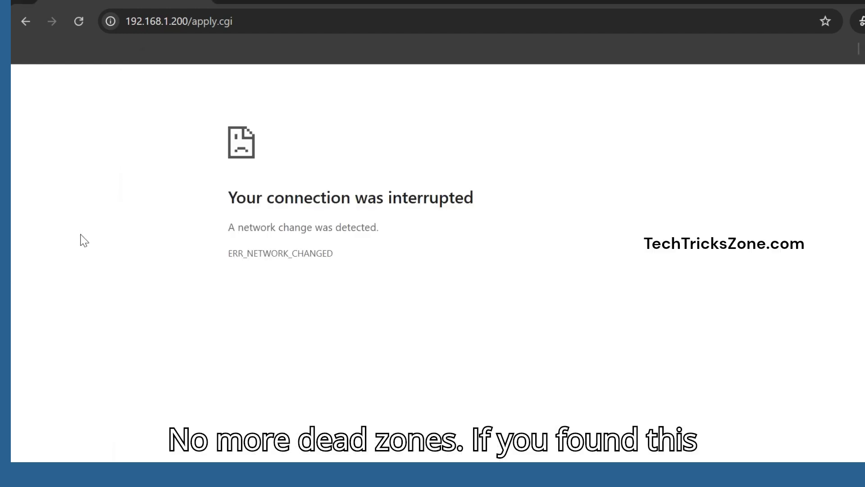
{"action": "left_click", "coordinate": [79, 23]}
{"action": "left_click", "coordinate": [522, 128]}
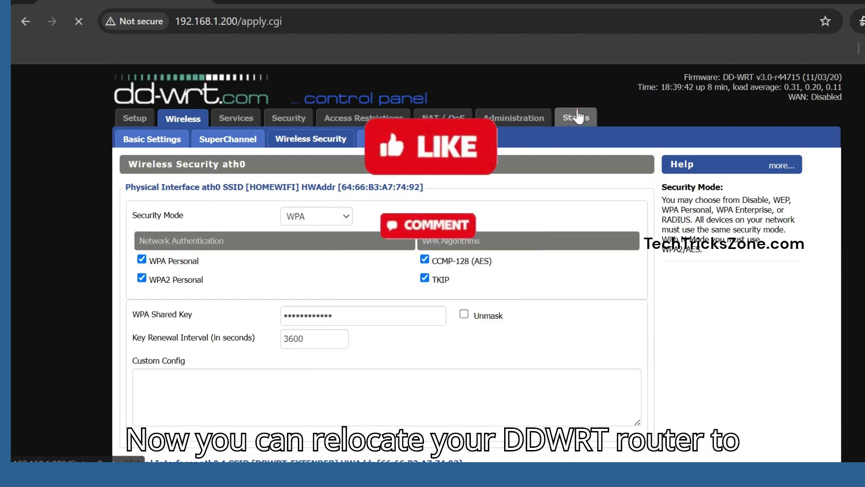
Open the Status pages and scroll to Wireless Nodes, showing clients on ath0 and ath0.1.
{"action": "left_click", "coordinate": [578, 118]}
{"action": "scroll", "coordinate": [623, 295], "scroll_direction": "down", "scroll_amount": 10}
{"action": "scroll", "coordinate": [601, 326], "scroll_direction": "up", "scroll_amount": 10}
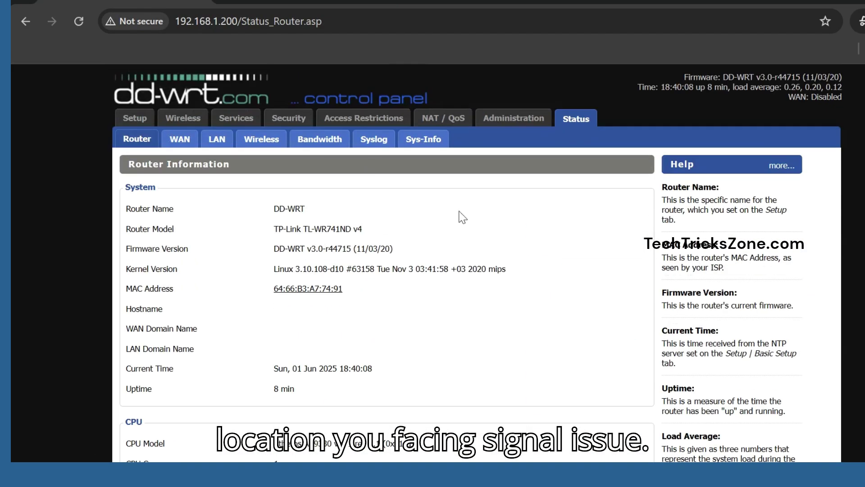
{"action": "scroll", "coordinate": [428, 277], "scroll_direction": "down", "scroll_amount": 7}
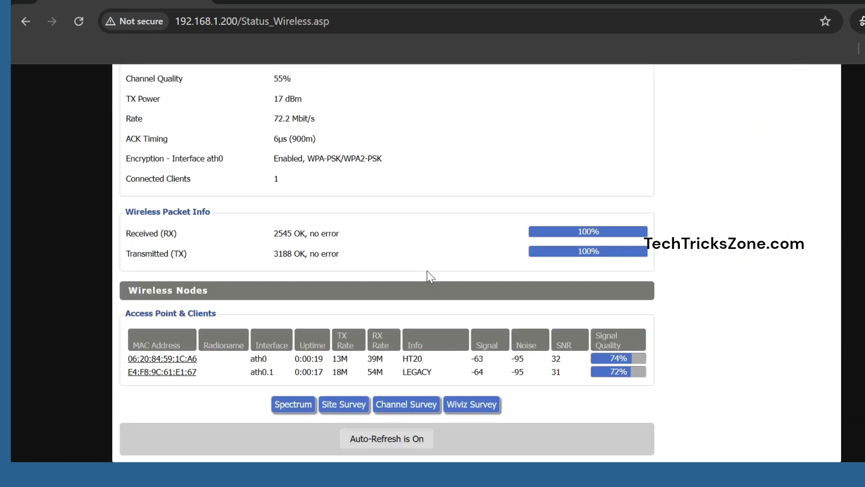